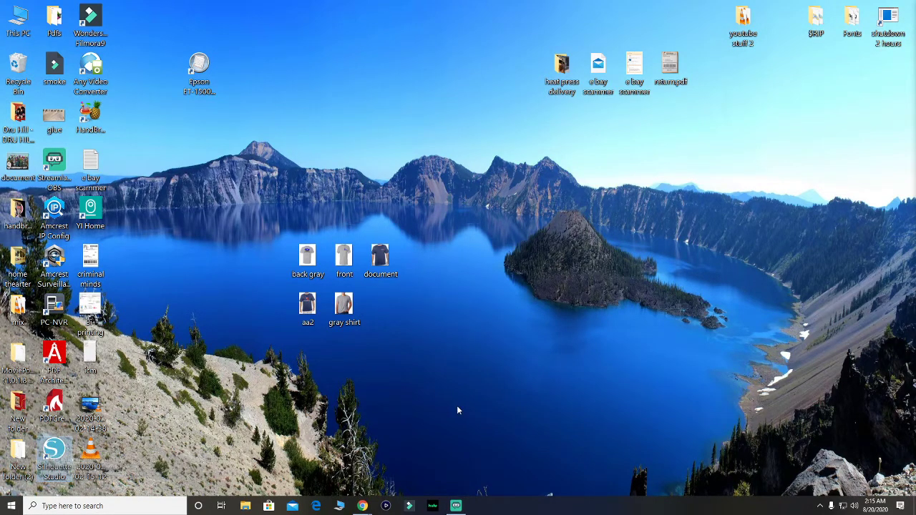
Launch Silhouette Studio from its desktop shortcut to a blank Untitled-1 page
double_click(54, 451)
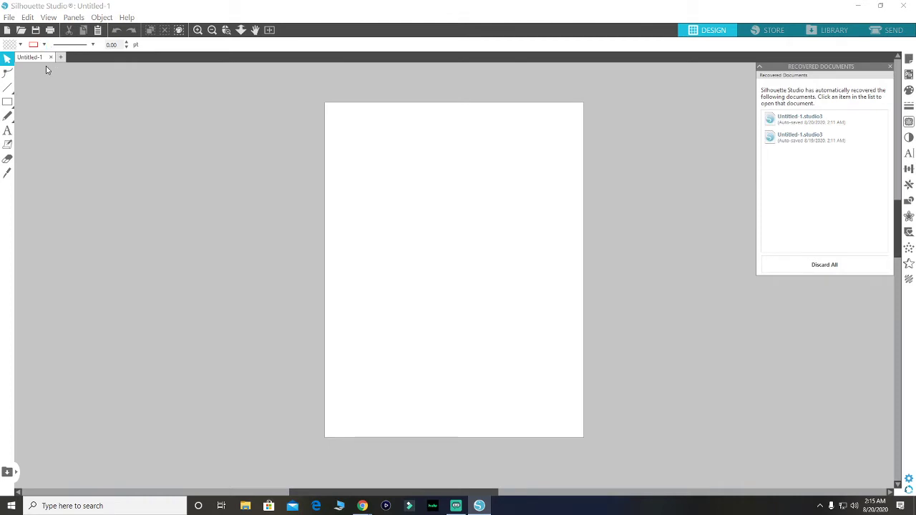
left_click(845, 261)
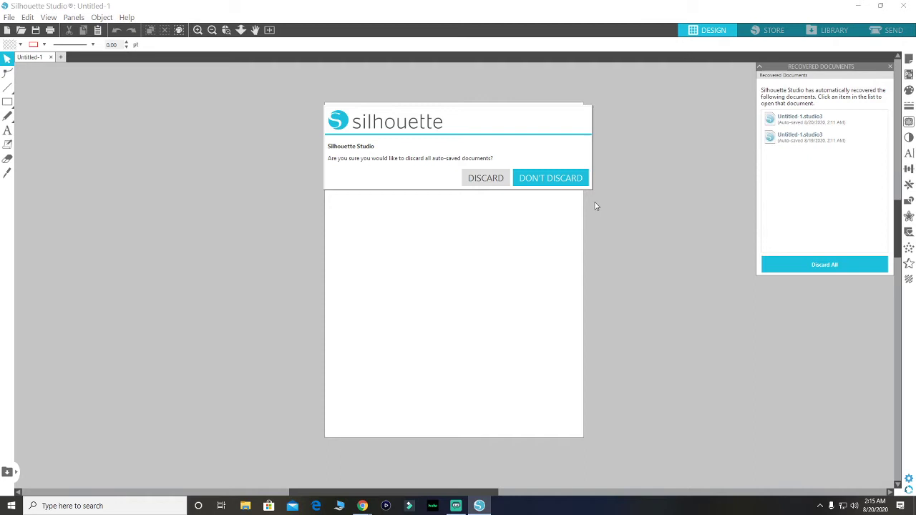
left_click(559, 179)
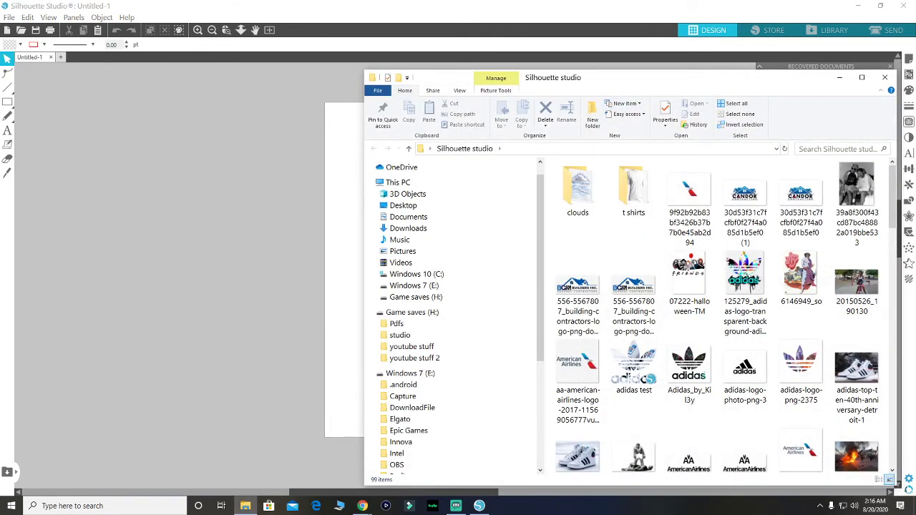
Drop the boxing photo on the page, narrow it to 7.679 in wide, and add the T-shirt image
left_click_drag(612, 74, 915, 79)
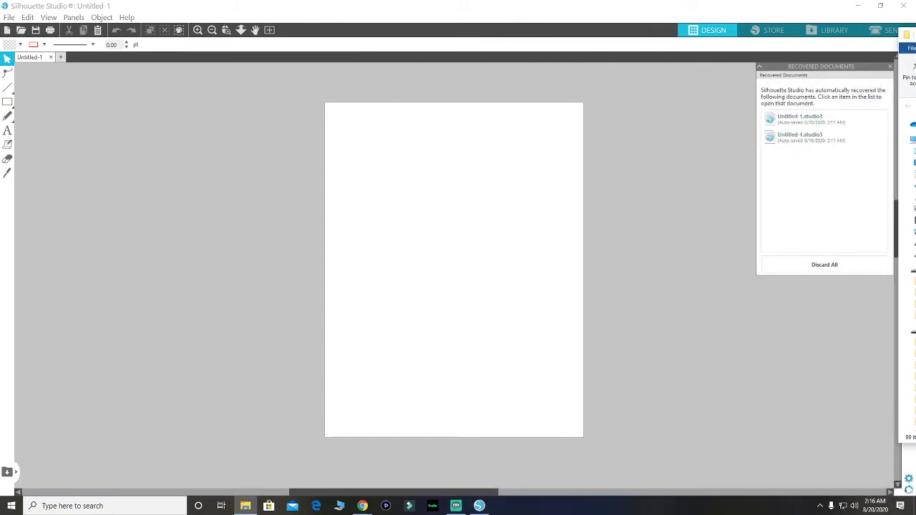
left_click_drag(387, 333, 448, 274)
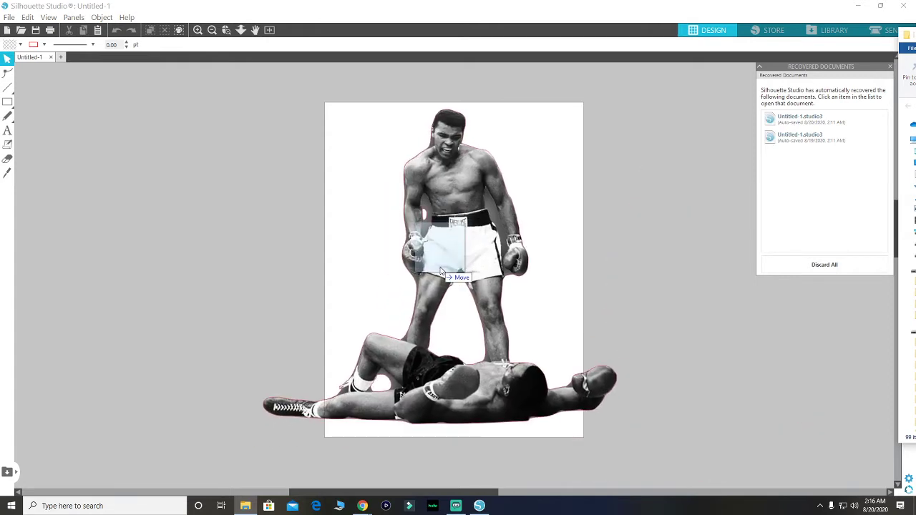
left_click(448, 274)
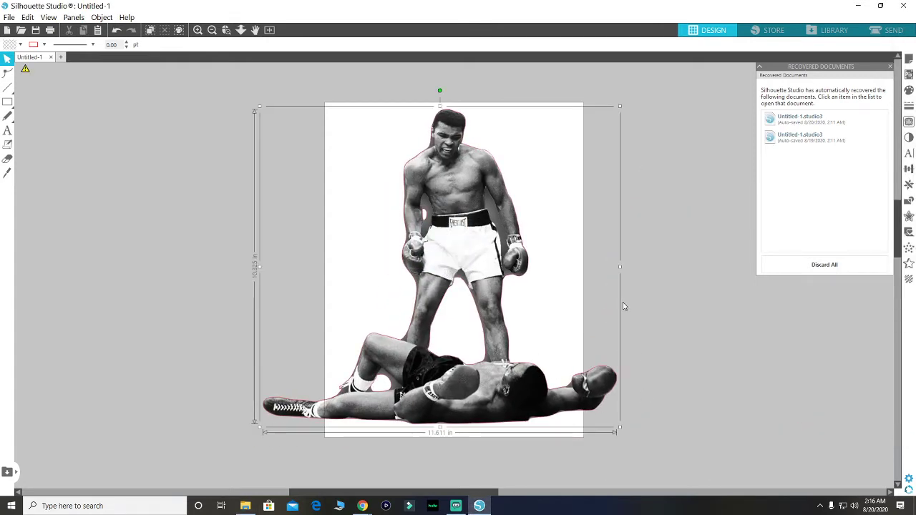
left_click_drag(621, 266, 571, 267)
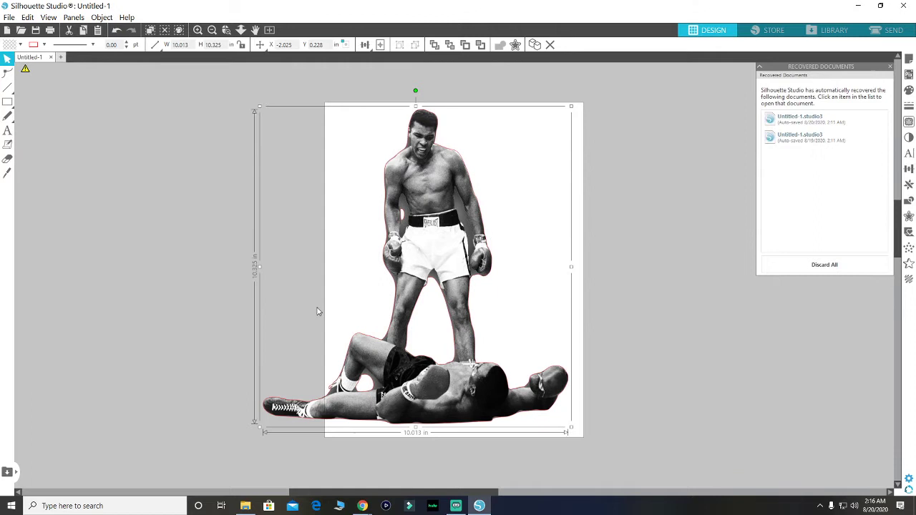
left_click_drag(261, 266, 332, 270)
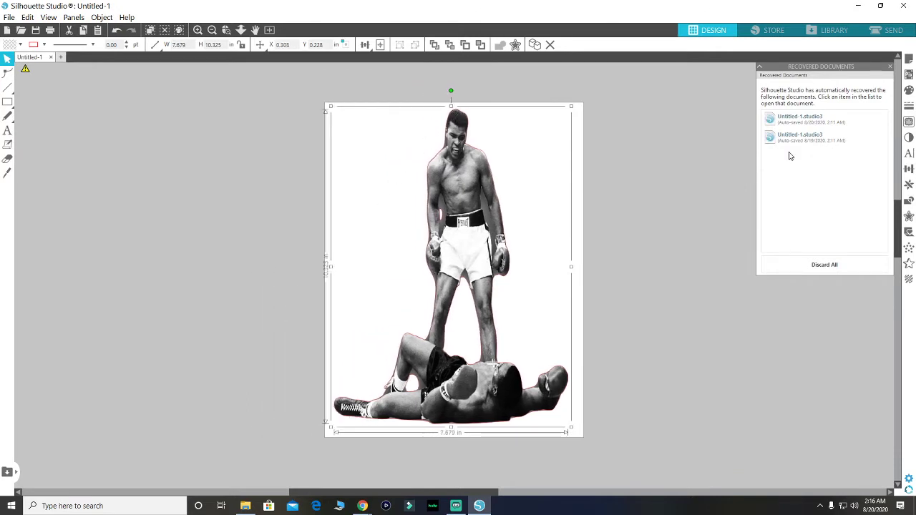
left_click_drag(908, 272, 792, 362)
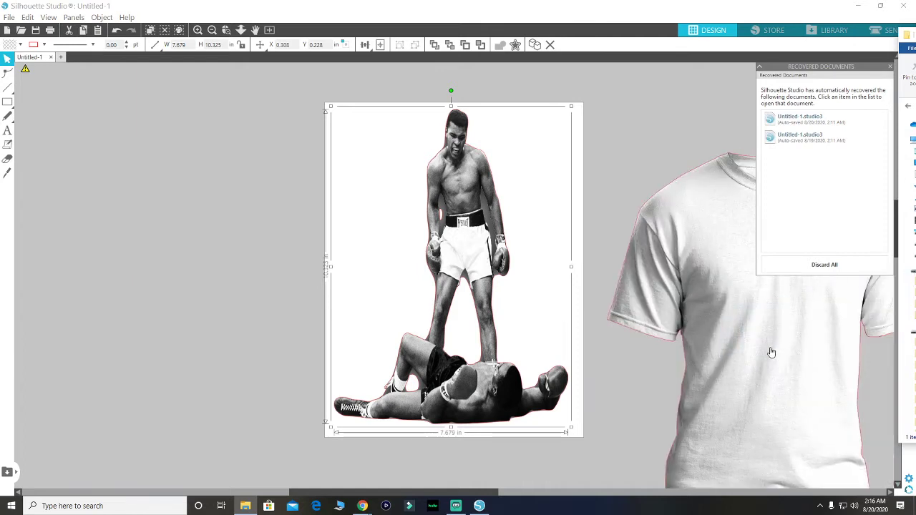
Send the T-shirt behind the boxing photo and shrink the photo onto the chest at 3.565 × 4.792 in
mouse_move(773, 351)
left_mouse_down()
mouse_move(665, 349)
mouse_move(470, 272)
left_mouse_up()
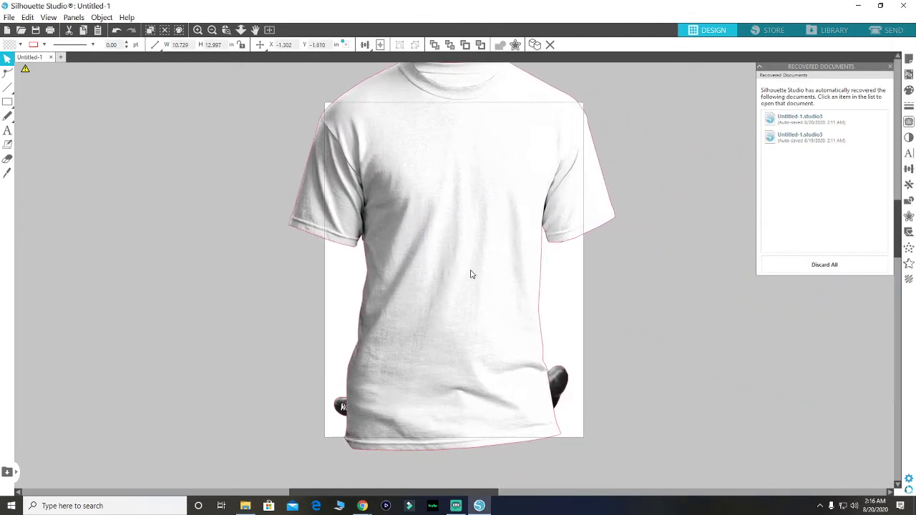
right_click(471, 273)
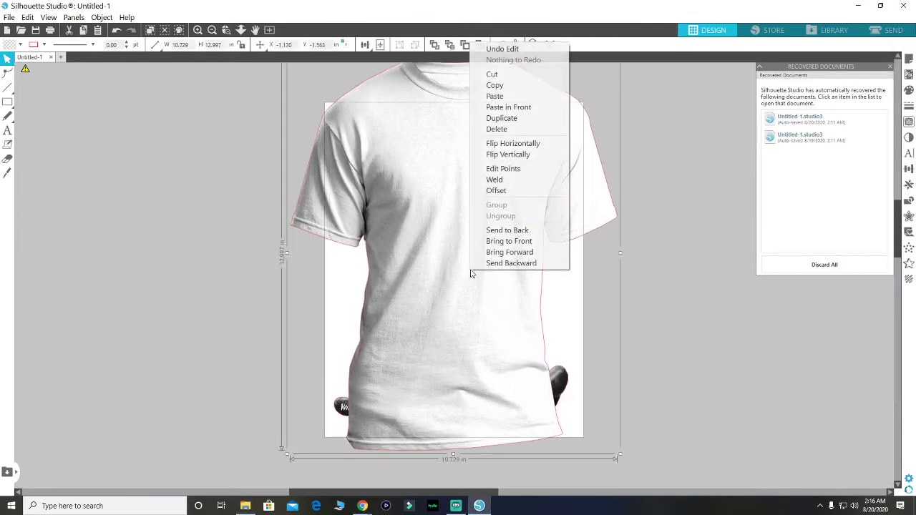
left_click(499, 231)
left_click_drag(472, 228, 469, 209)
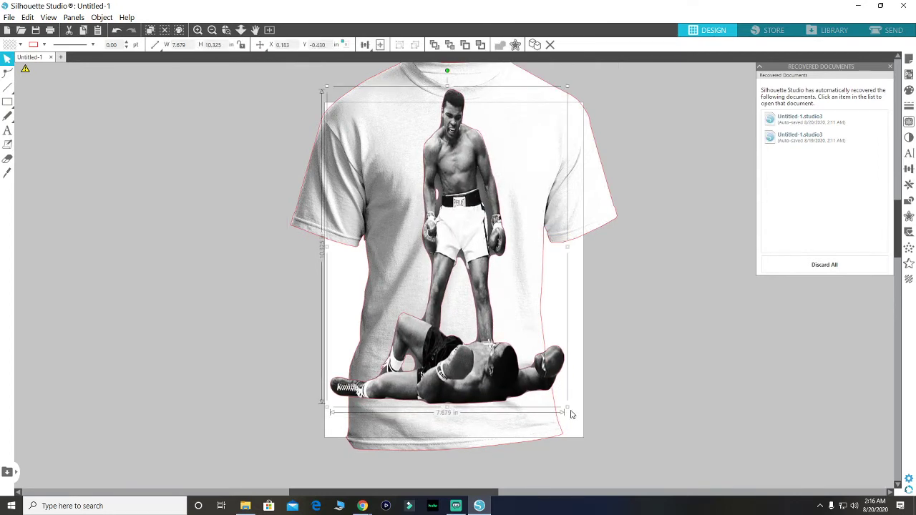
mouse_move(569, 408)
left_mouse_down()
mouse_move(427, 236)
mouse_move(479, 265)
left_mouse_up()
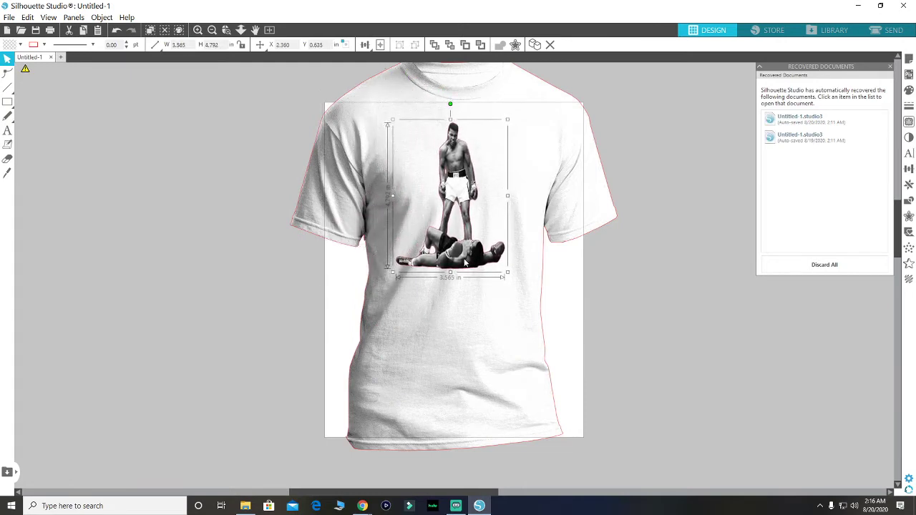
Move the T-shirt down, narrow it to 6.547 in, and trim its top slightly
left_click_drag(546, 116, 543, 160)
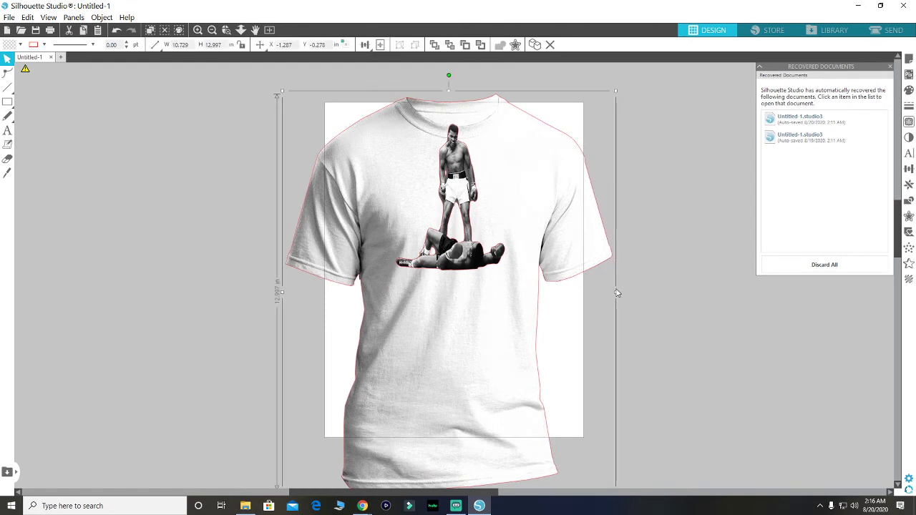
left_click_drag(616, 292, 530, 292)
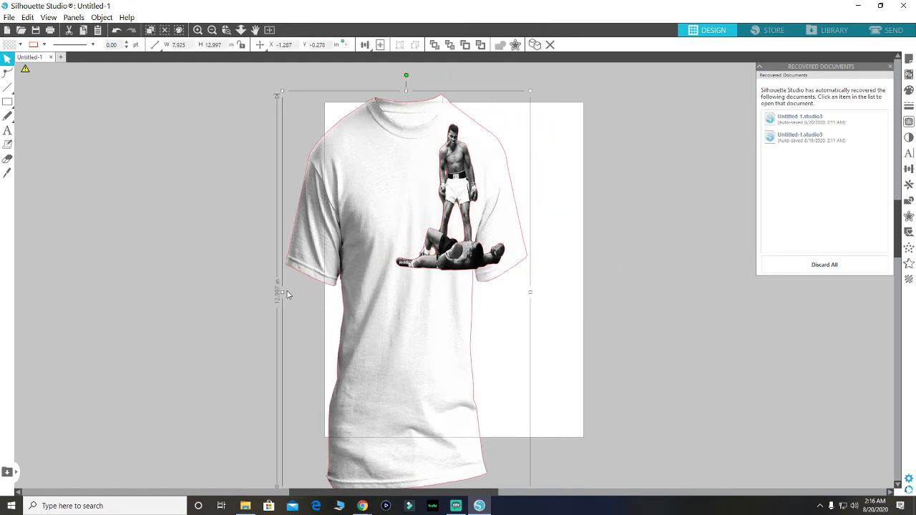
left_click_drag(282, 292, 319, 293)
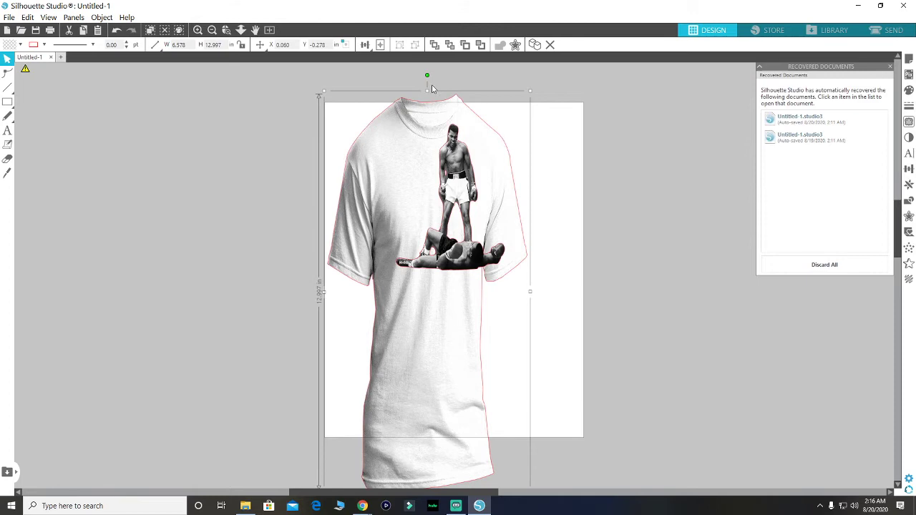
left_click_drag(427, 96, 428, 101)
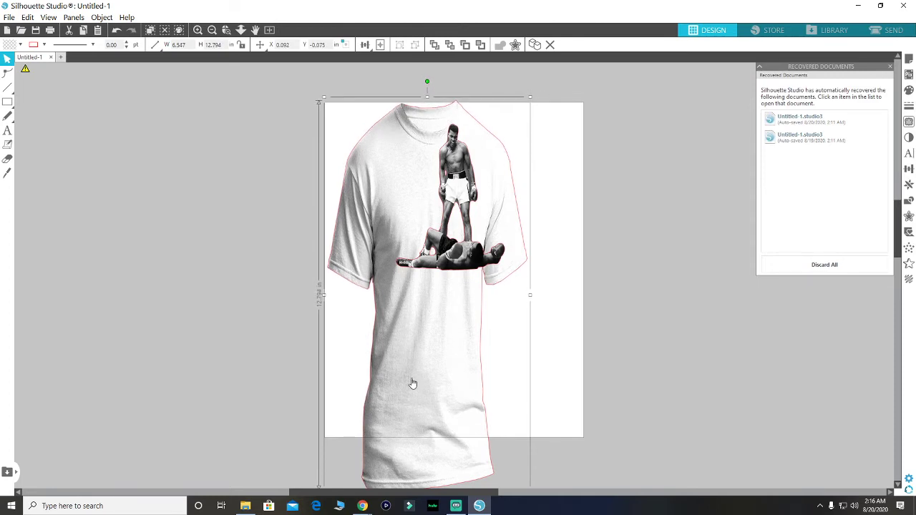
Centre the T-shirt on the page and shrink the boxing photo to 2.538 × 3.413 in
scroll(752, 358, "down", 2)
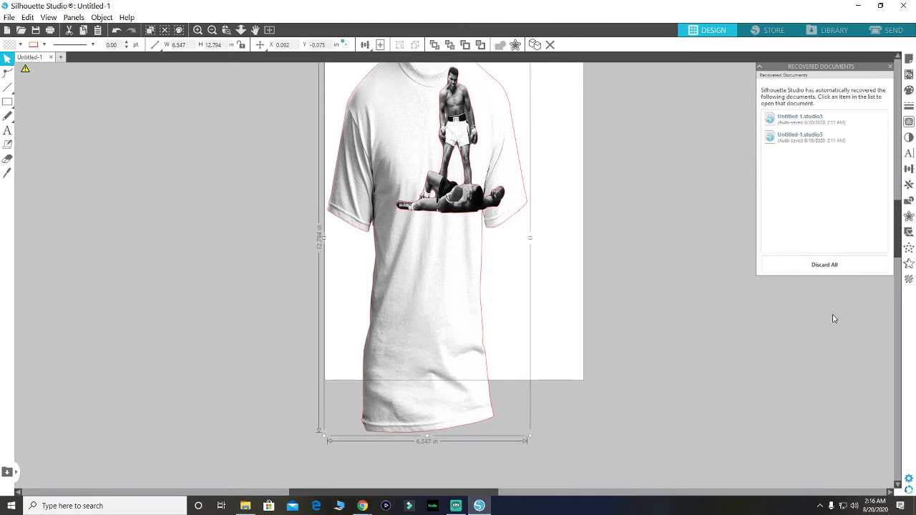
left_click_drag(428, 436, 434, 380)
left_click(651, 376)
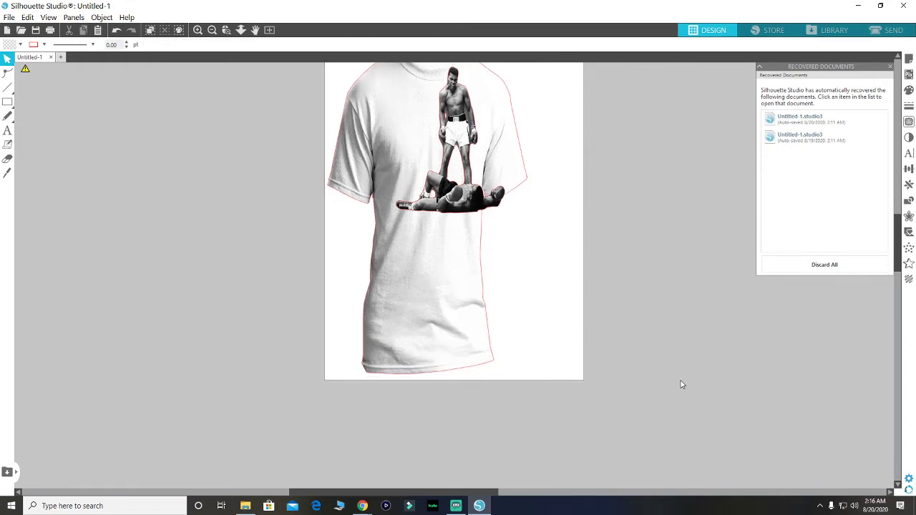
key("ctrl+z")
key("ctrl+z")
left_click_drag(445, 188, 471, 190)
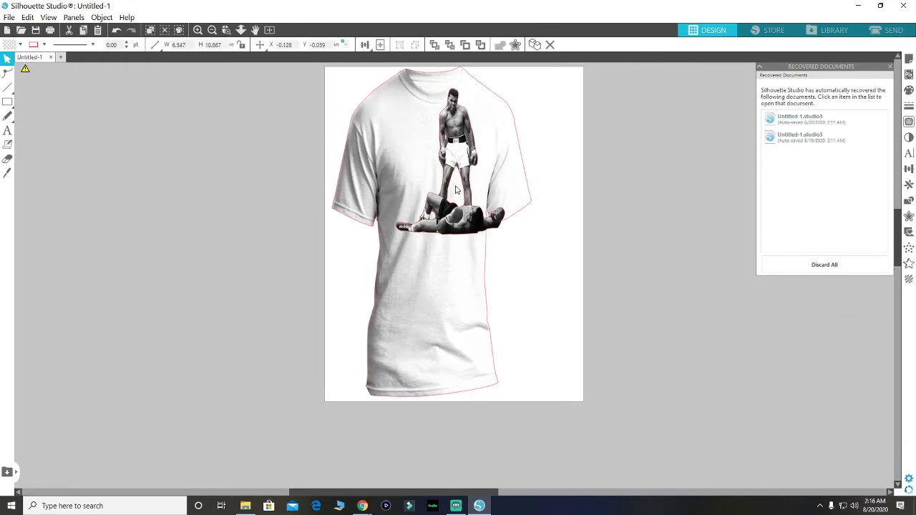
left_click(463, 220)
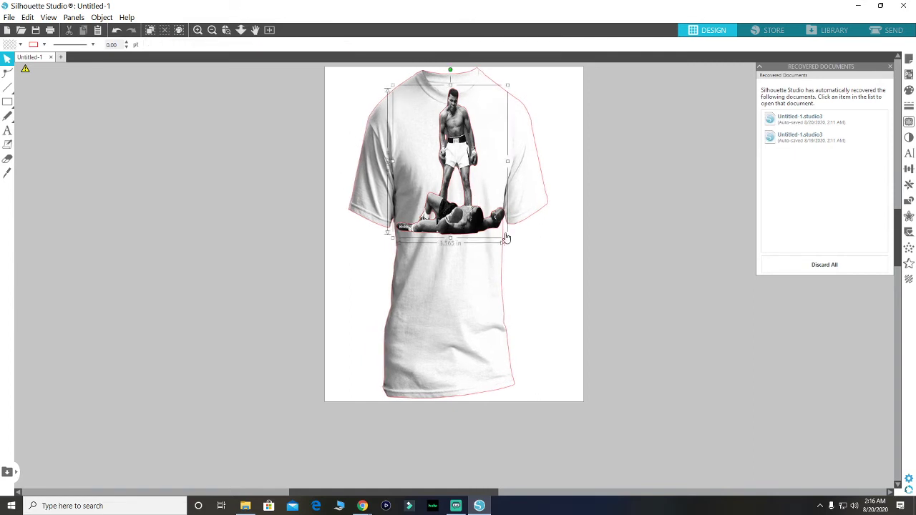
mouse_move(507, 236)
left_mouse_down()
mouse_move(476, 195)
mouse_move(455, 216)
left_mouse_up()
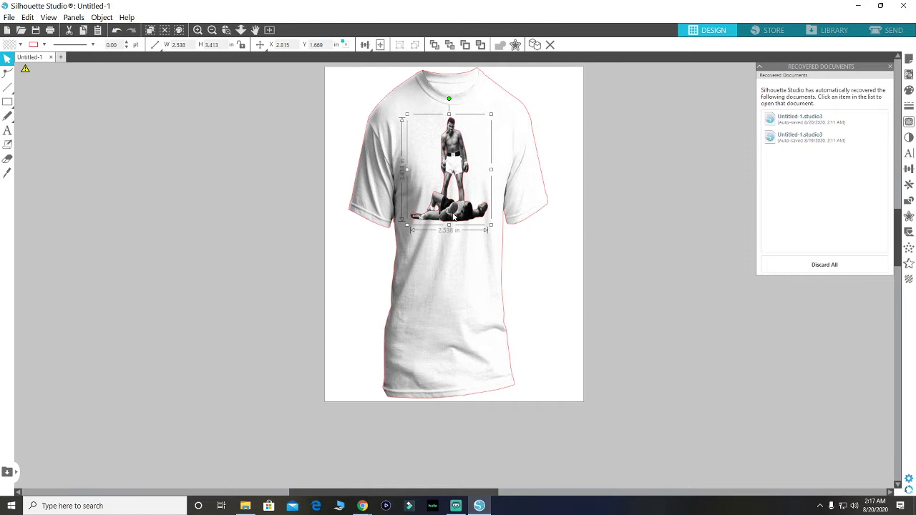
left_click(641, 264)
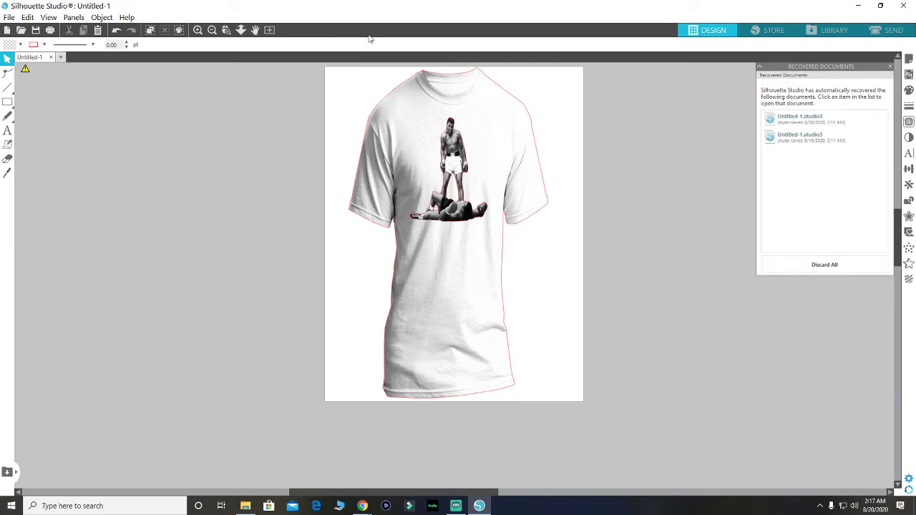
Show a print preview of the T-shirt mock-up and scroll through it
left_click(51, 31)
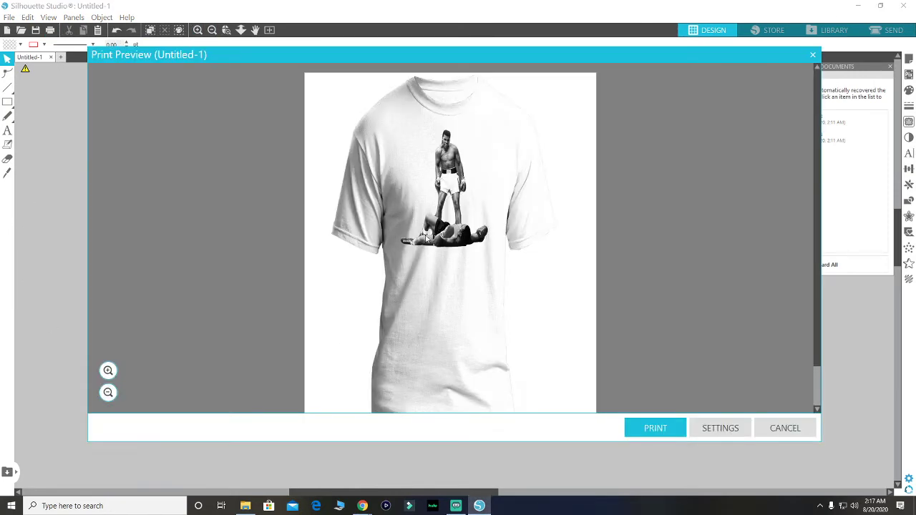
scroll(705, 228, "down", 2)
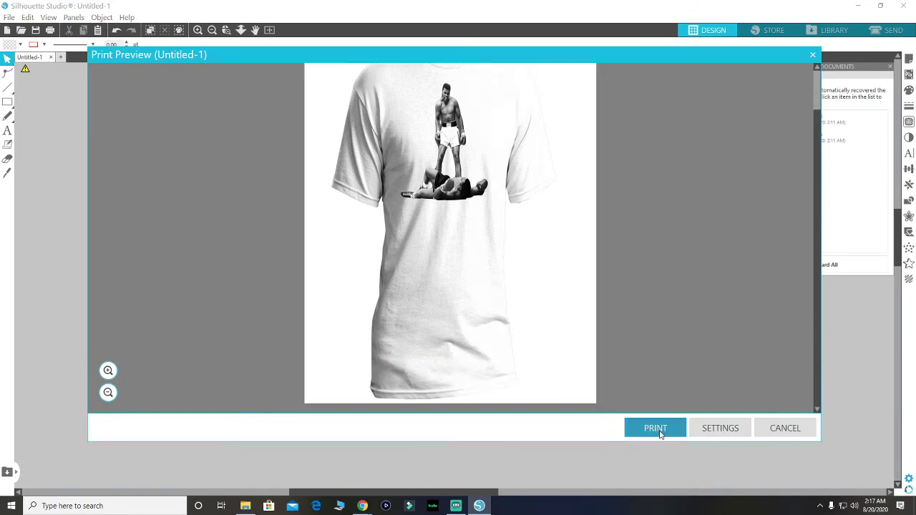
scroll(672, 316, "up", 2)
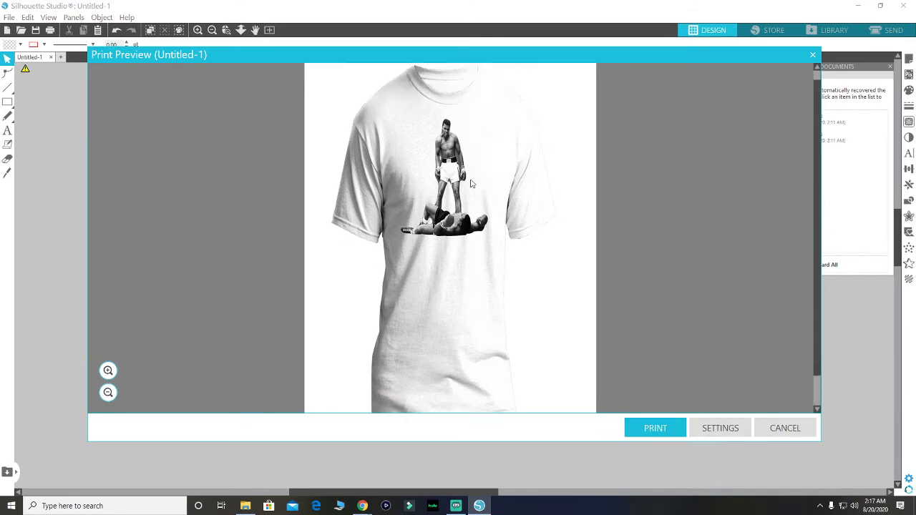
Open the Print dialog and choose PDFCreator as the printer instead of the EPSON ET-15000
left_click(665, 431)
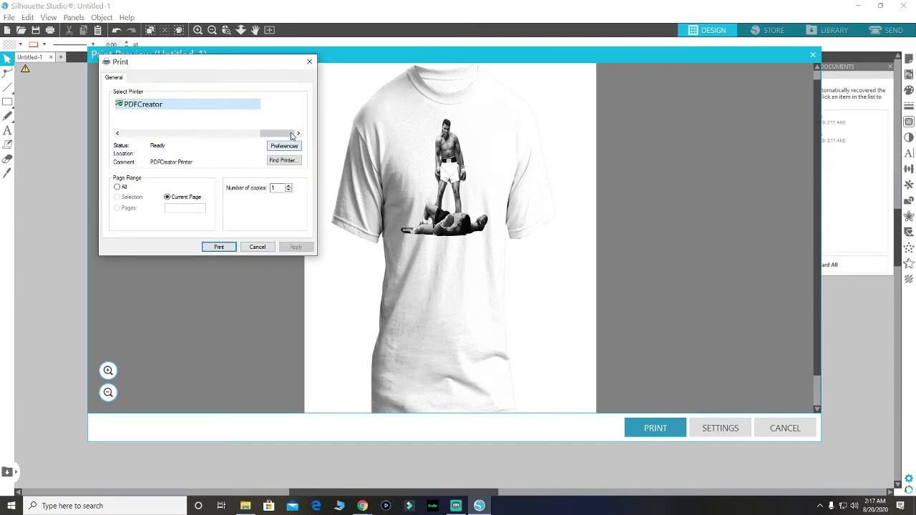
left_click_drag(292, 136, 136, 131)
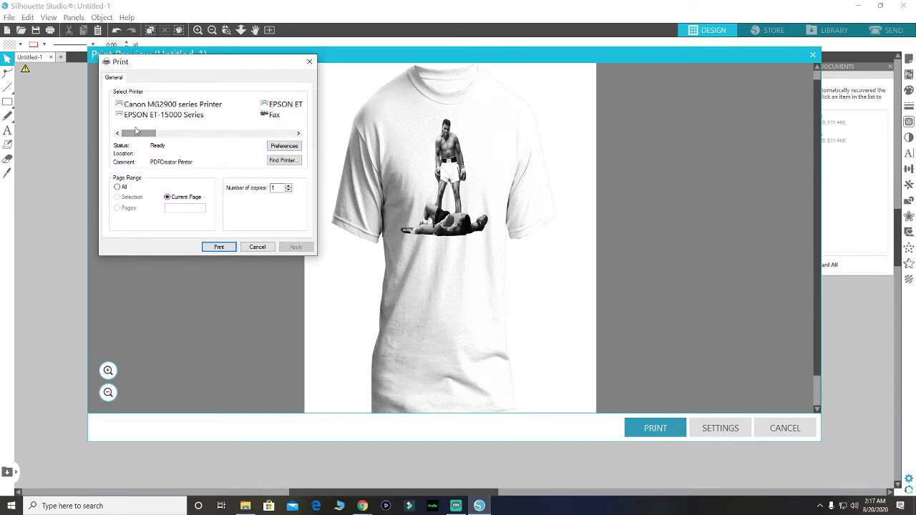
left_click(139, 118)
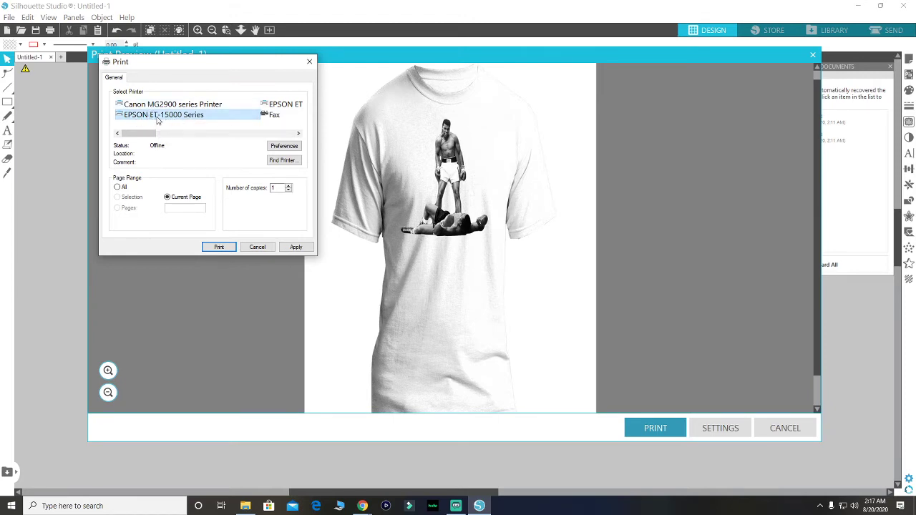
left_click_drag(138, 134, 263, 138)
left_click(136, 108)
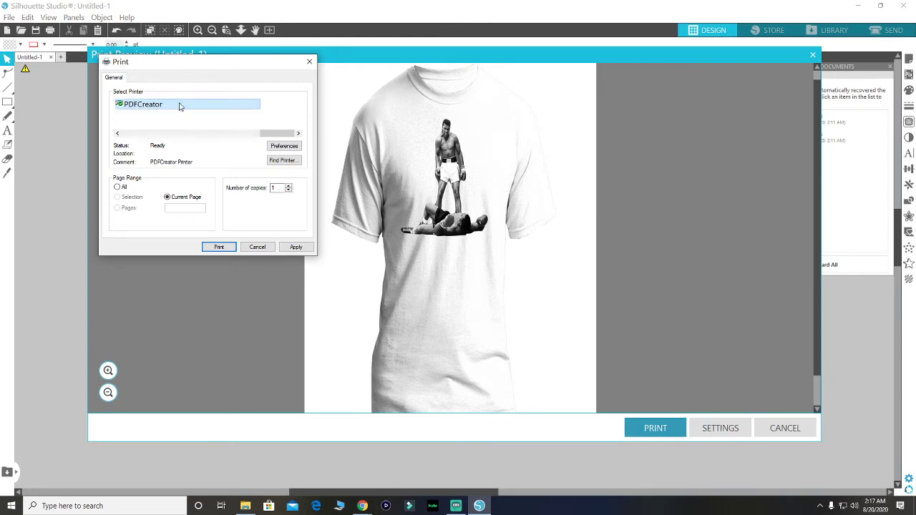
Print the design to PDFCreator so its save window proposes document.pdf on the Desktop
left_click(215, 248)
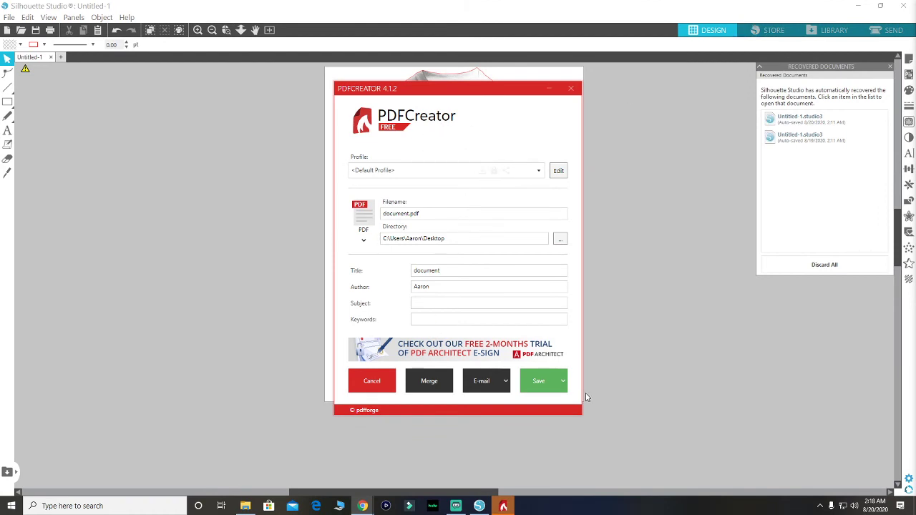
Use PDFCreator's Save as option, target the Desktop, and rename the file to test
left_click(546, 390)
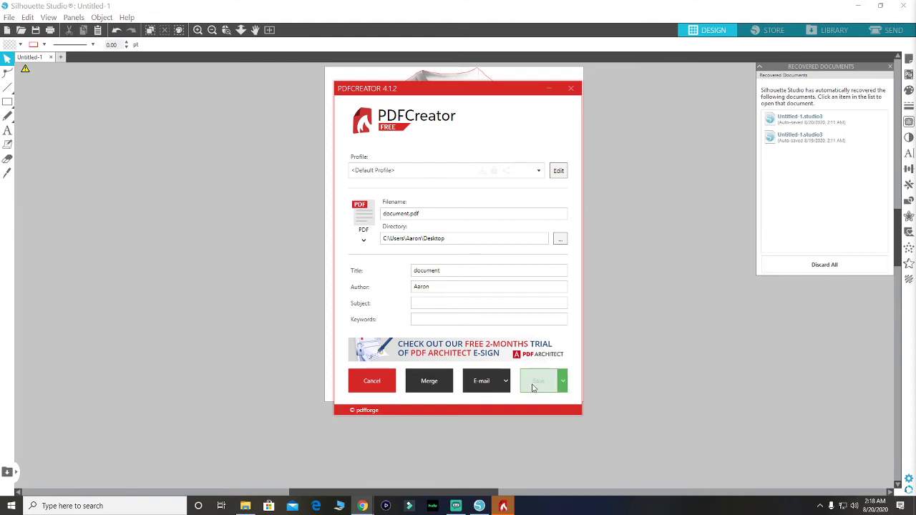
left_click(564, 385)
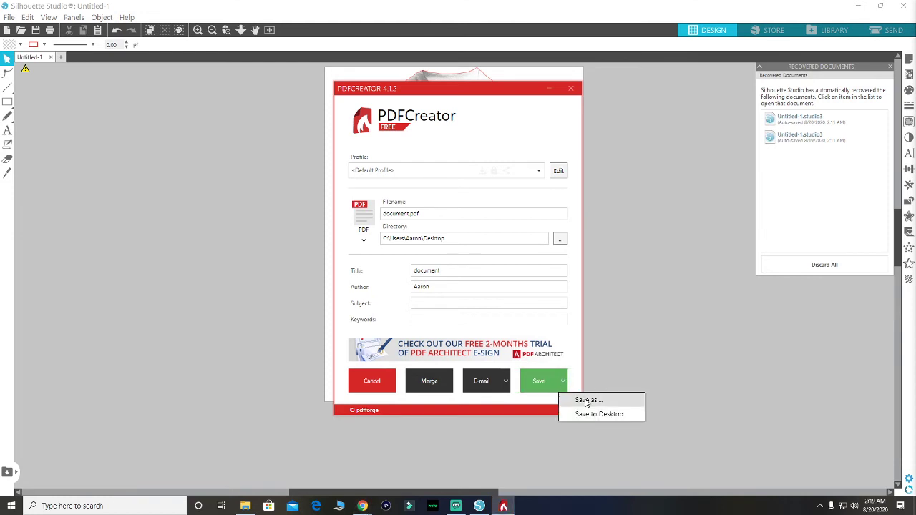
left_click(587, 401)
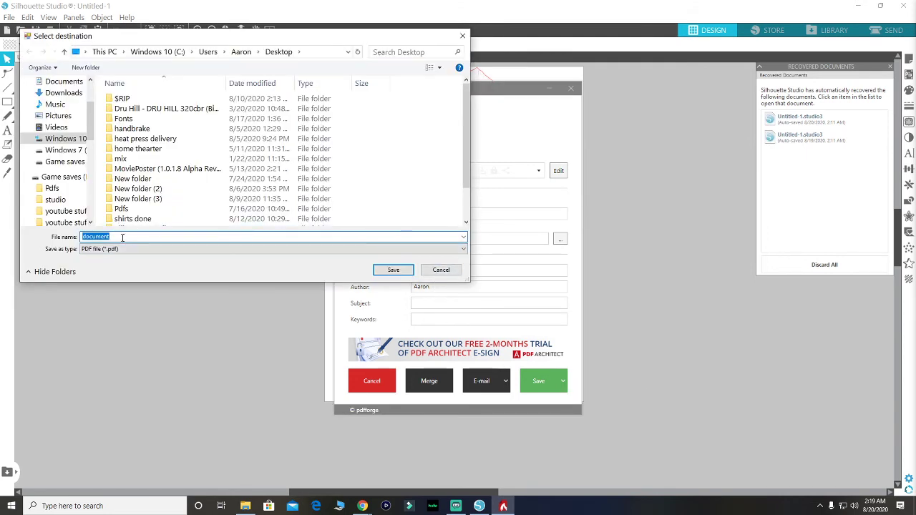
left_click_drag(122, 237, 89, 237)
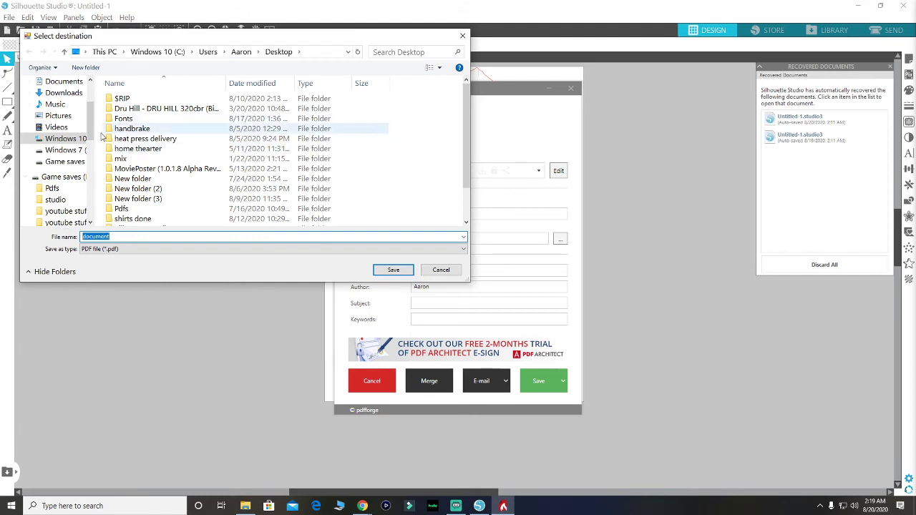
mouse_move(57, 104)
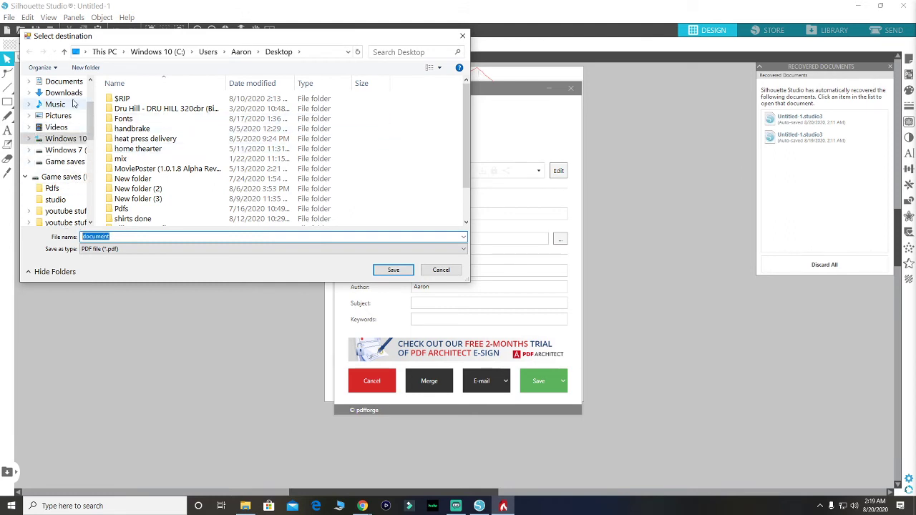
scroll(77, 115, "up", 3)
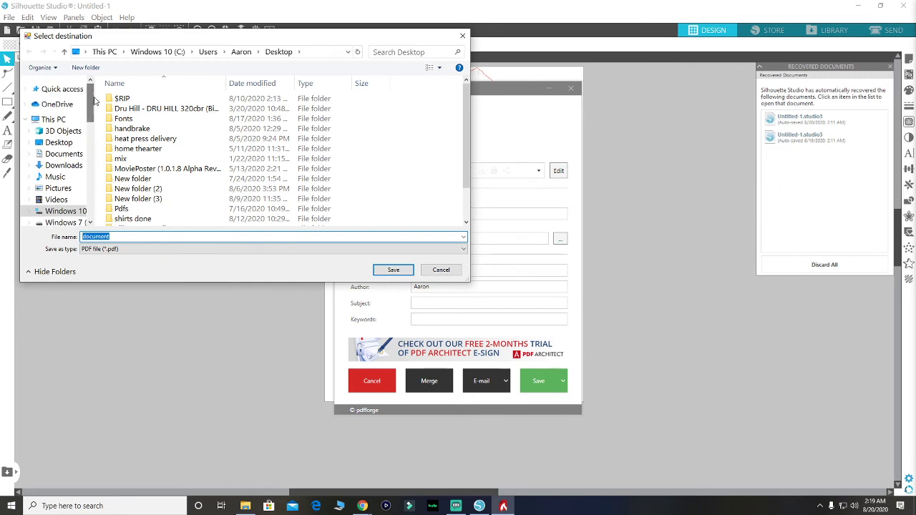
left_click(69, 144)
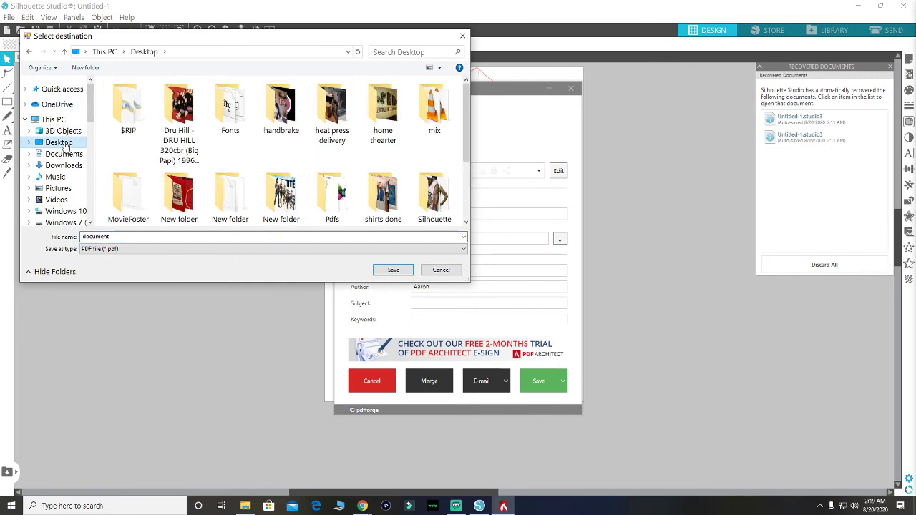
double_click(125, 236)
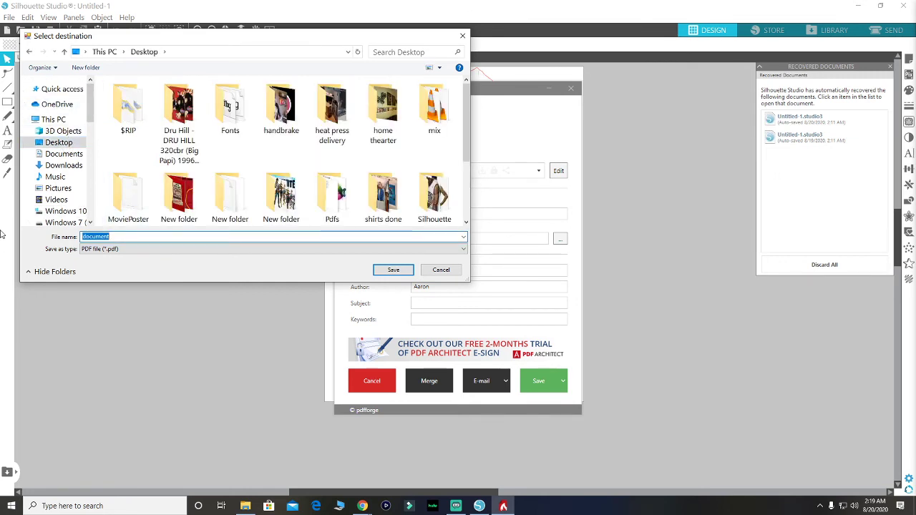
type("test")
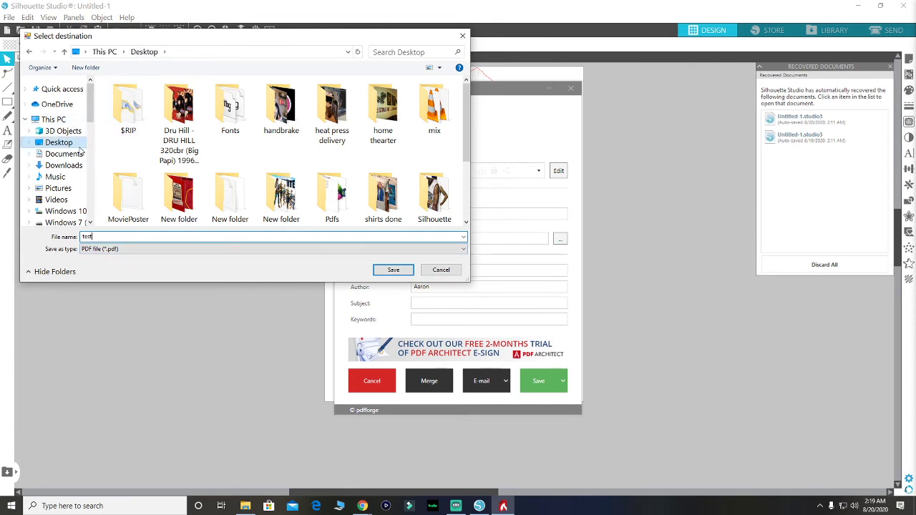
Change the output type to PNG and save the design as test.png on the Desktop
left_click(464, 249)
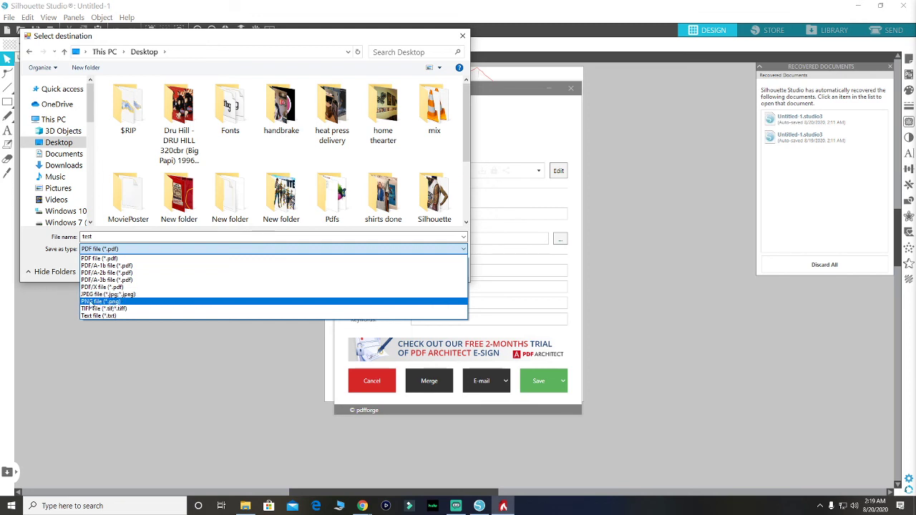
left_click(87, 303)
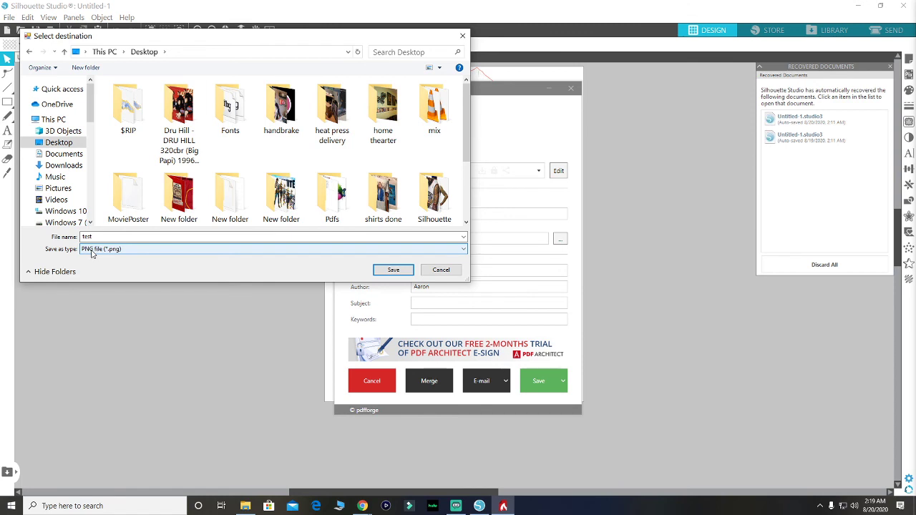
left_click(387, 273)
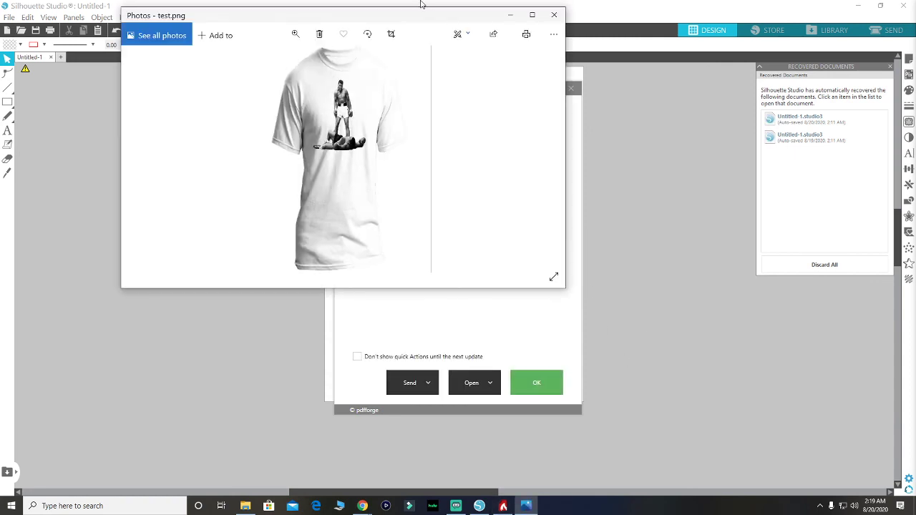
Close the Photos preview of test.png and minimise Silhouette Studio to reveal the desktop
mouse_move(459, 20)
left_mouse_down()
mouse_move(465, 43)
mouse_move(534, 118)
left_mouse_up()
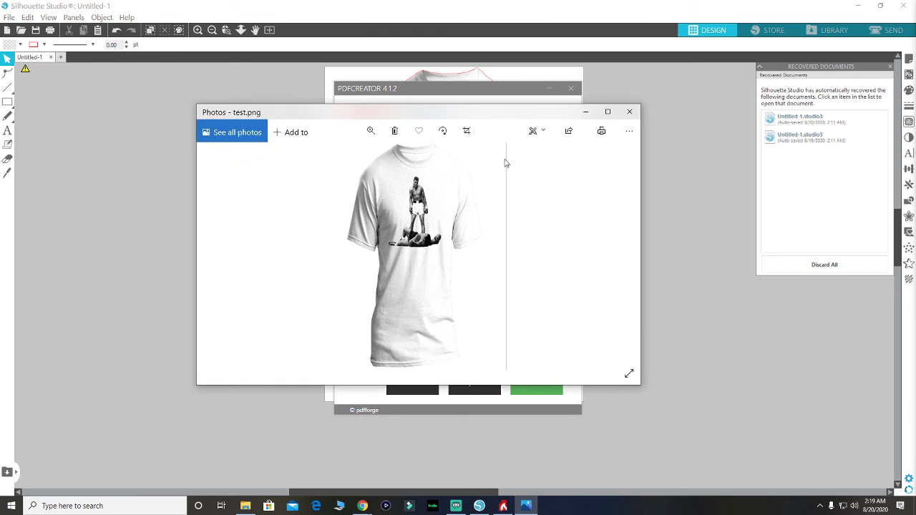
left_click(632, 115)
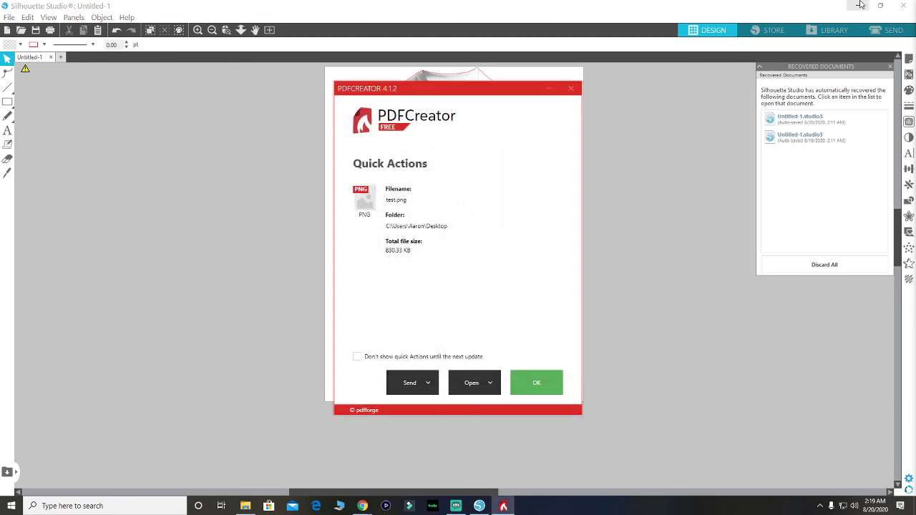
left_click(859, 7)
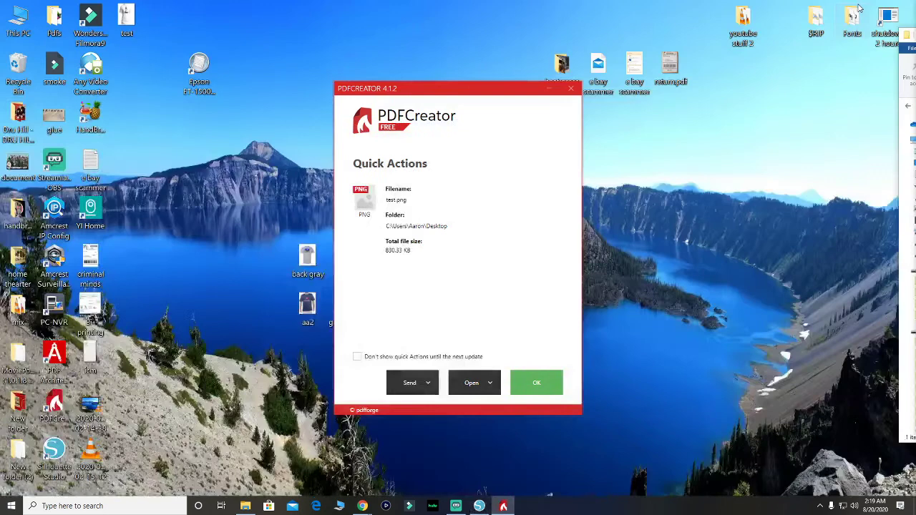
Dismiss PDFCreator's summary, then open test.png from the desktop maximised in Photos
left_click(574, 90)
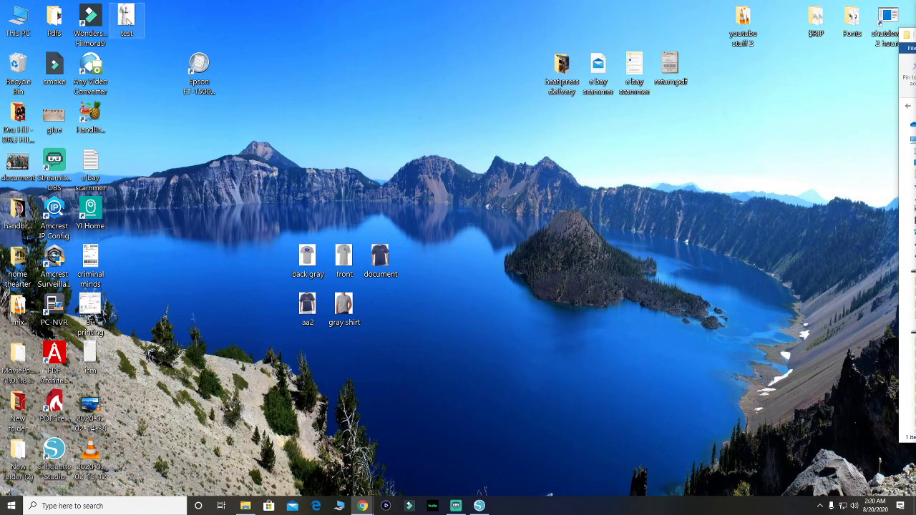
left_click_drag(126, 22, 300, 119)
double_click(300, 118)
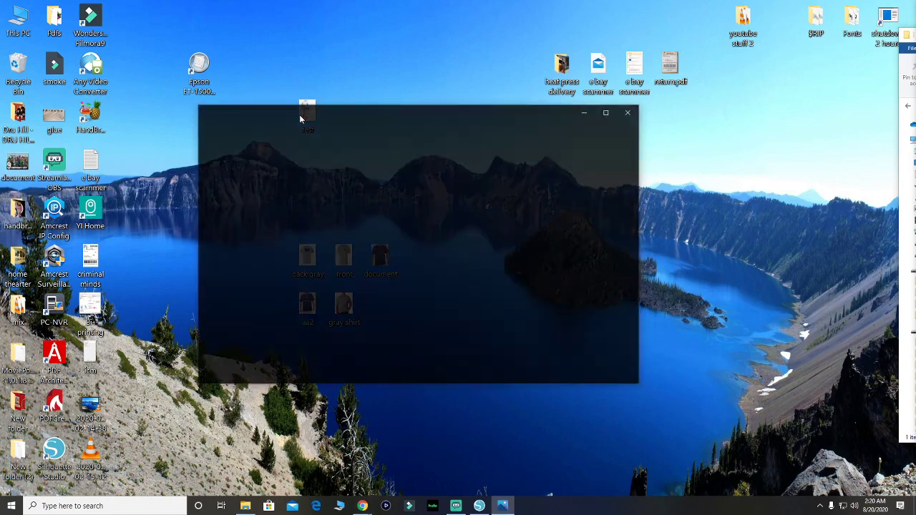
left_click(607, 112)
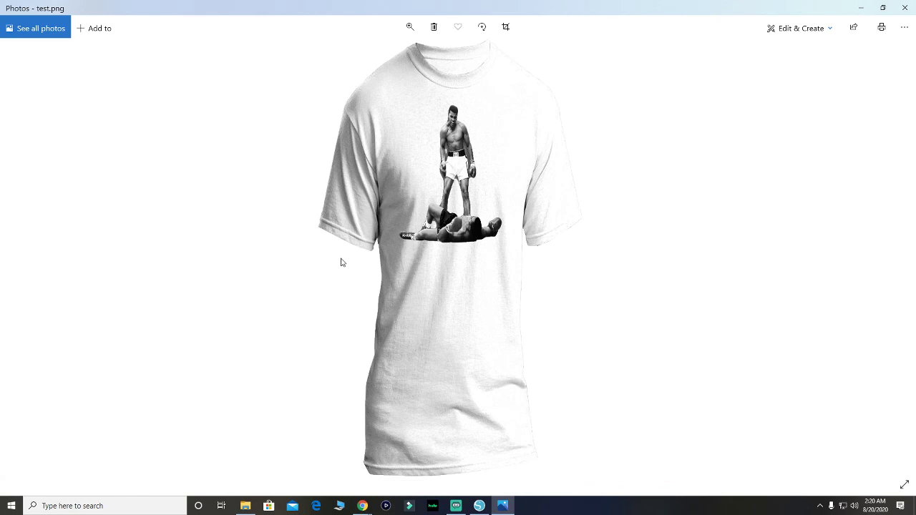